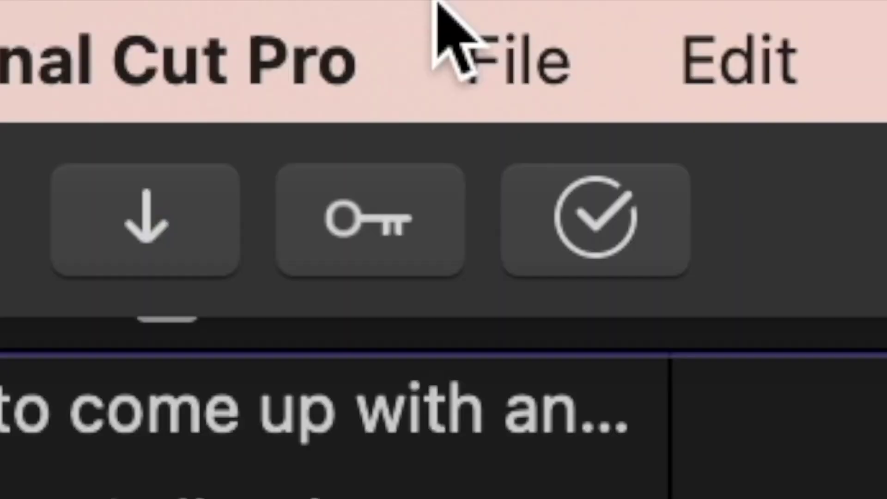
- Create a library named 'editing tutorial' via File > New > Library, saved in Movies
left_click(523, 69)
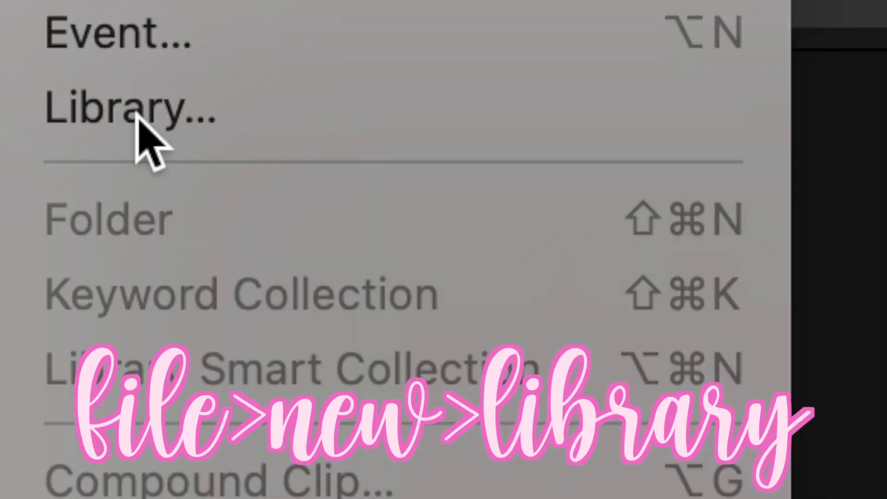
left_click(139, 134)
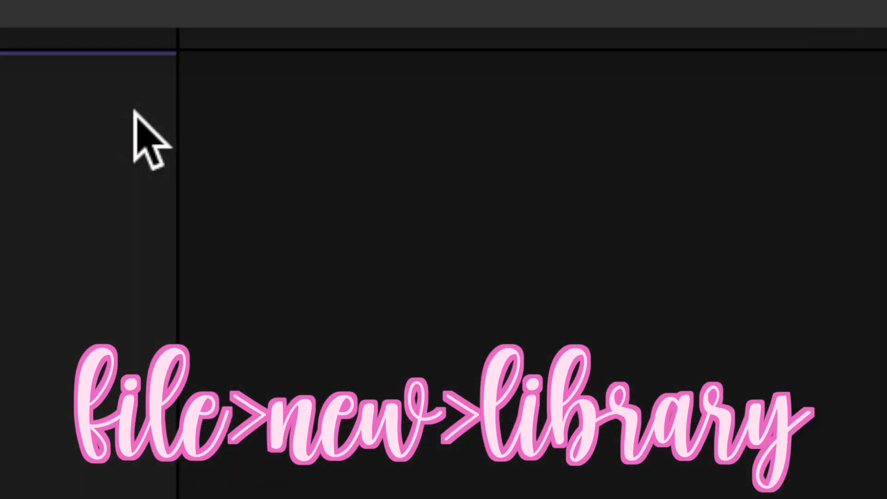
key("BackSpace")
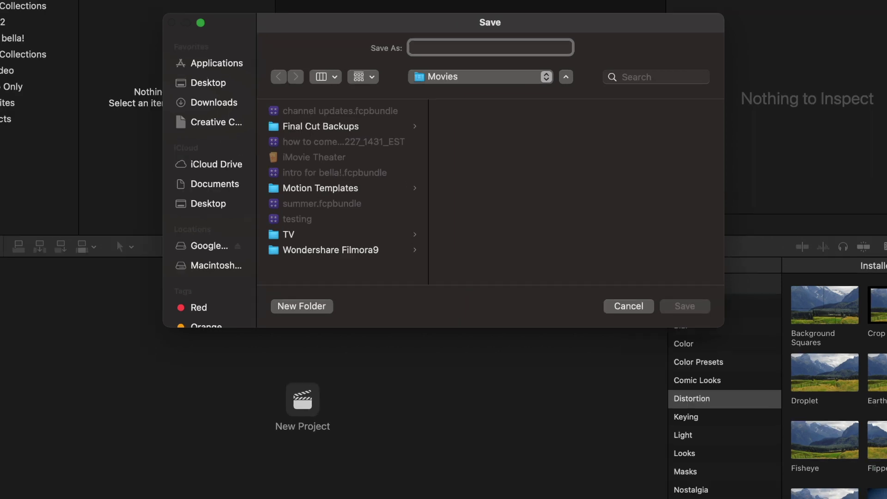
type("editin")
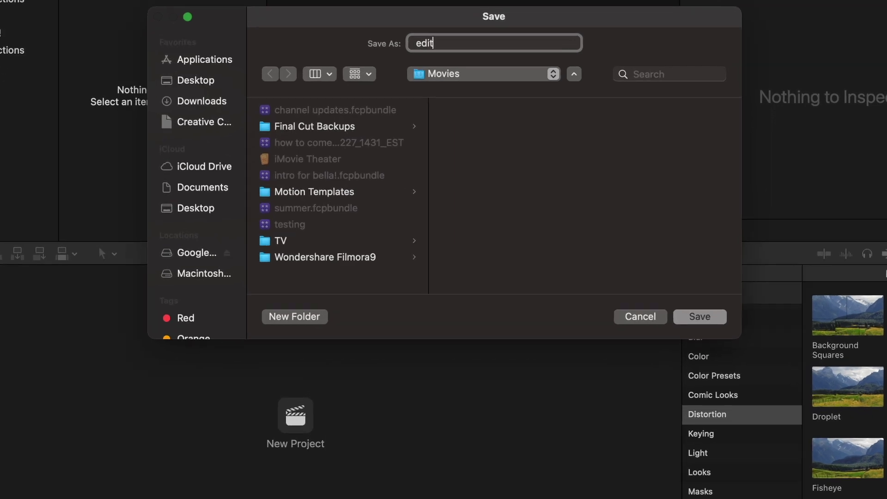
type("g tutorial")
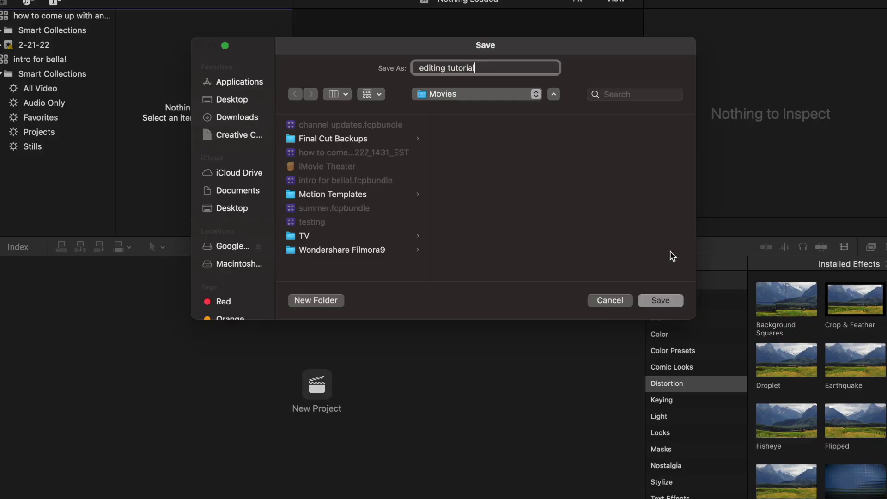
left_click(658, 301)
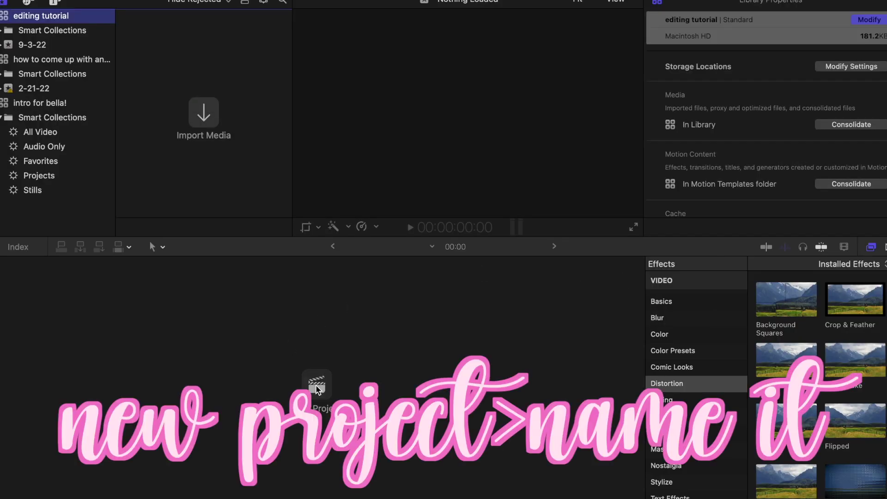
- Create the project 'how i edit my videos' at 1080p HD 1920x1080, 23.98p
left_click(316, 385)
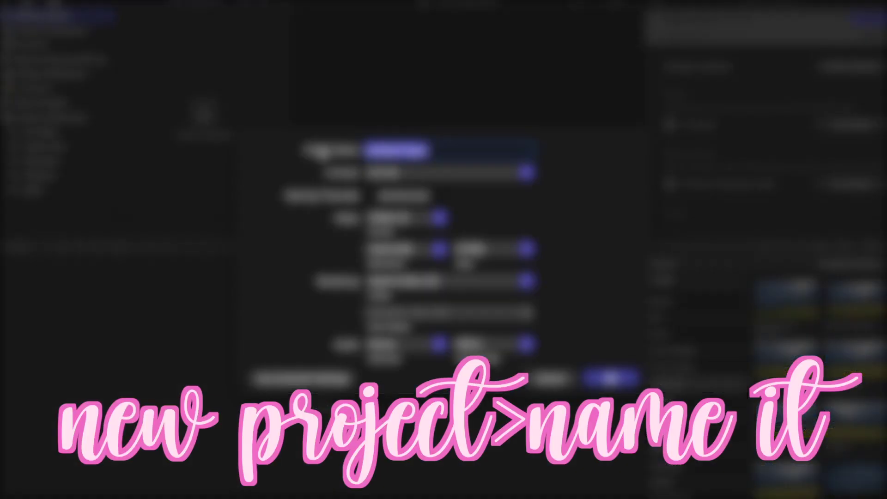
type("how i edit")
type(" my videos")
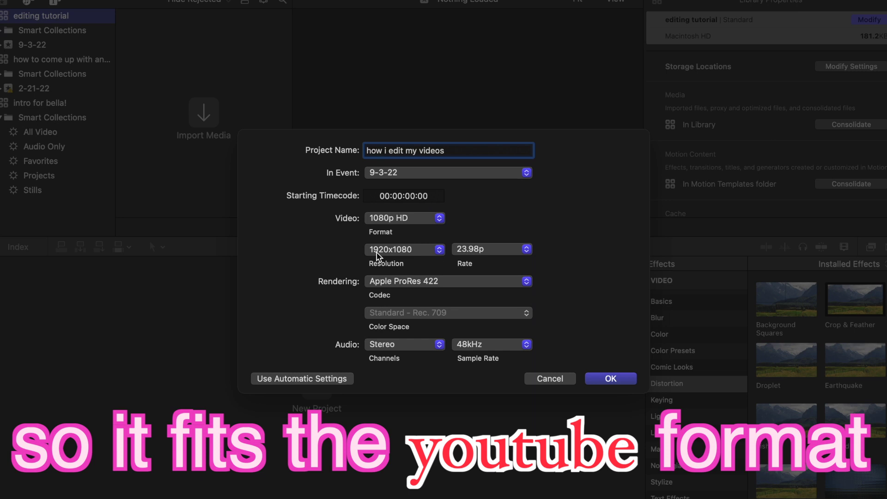
left_click(610, 379)
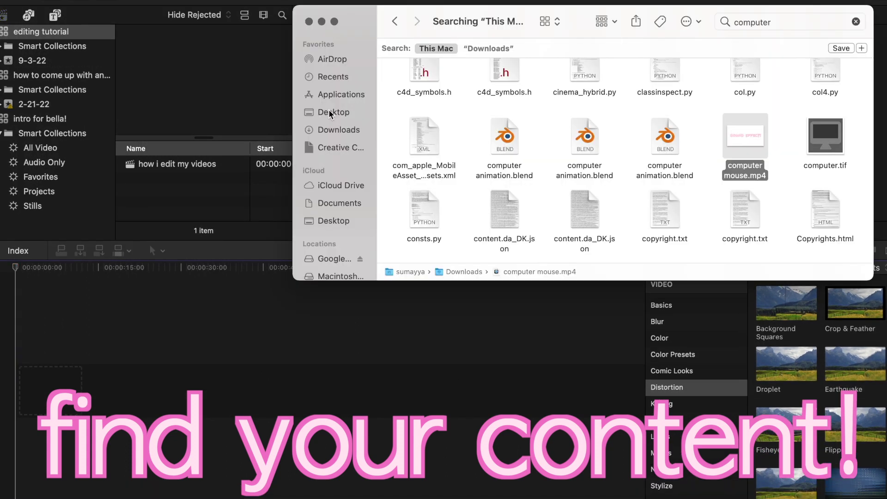
- Drag the Desktop screen recording into the timeline and lower its volume to -∞ dB
left_click(333, 112)
scroll(521, 187, "down", 5)
scroll(521, 186, "down", 15)
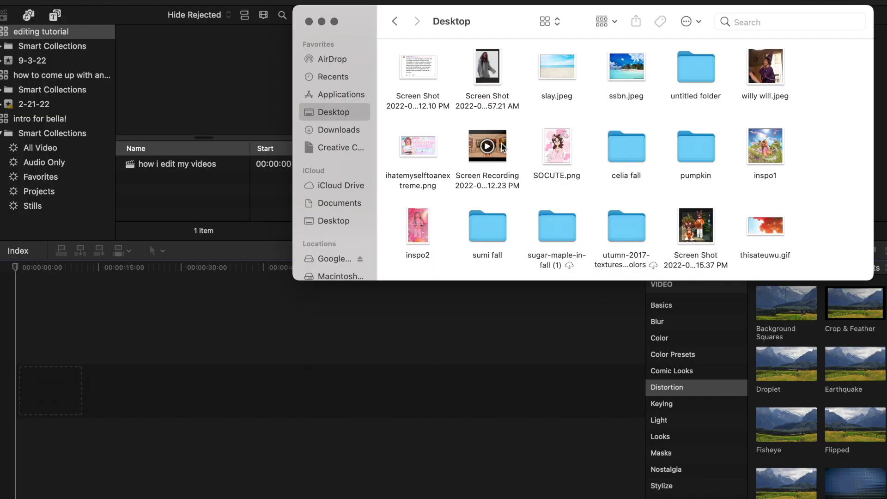
left_click_drag(501, 143, 39, 389)
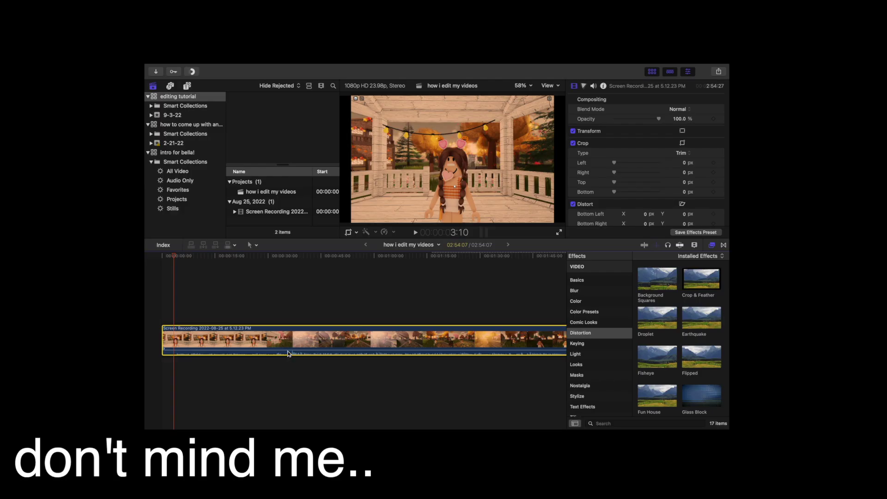
left_click_drag(287, 349, 286, 361)
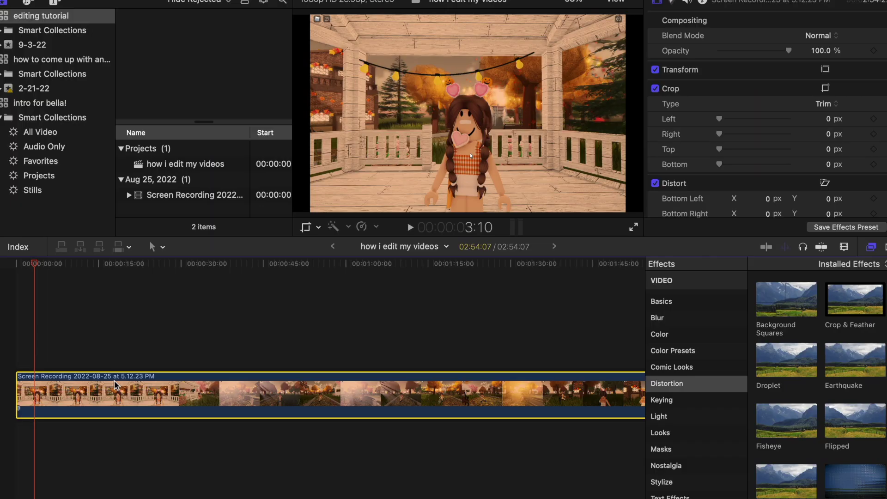
- Blade the clip at 00:00:04:19 and delete the opening piece, leaving a 02:46:02 timeline
key("super+b")
key("Delete")
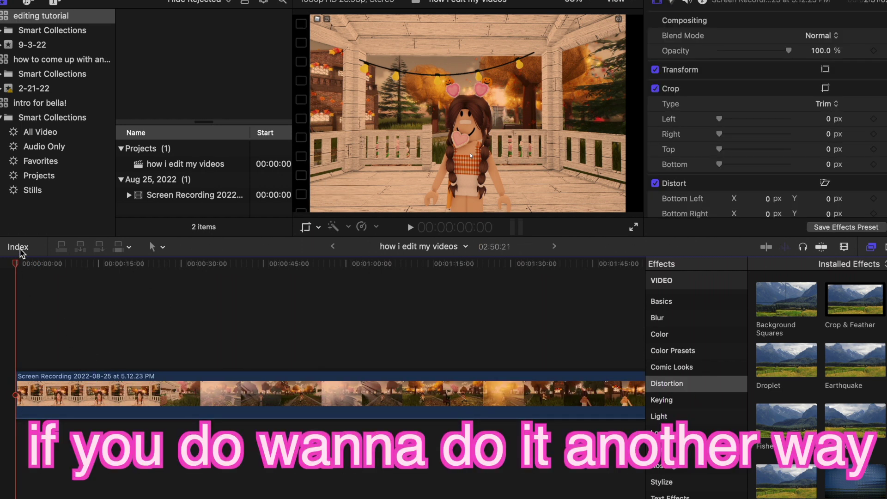
left_click_drag(18, 263, 42, 267)
left_click(101, 388)
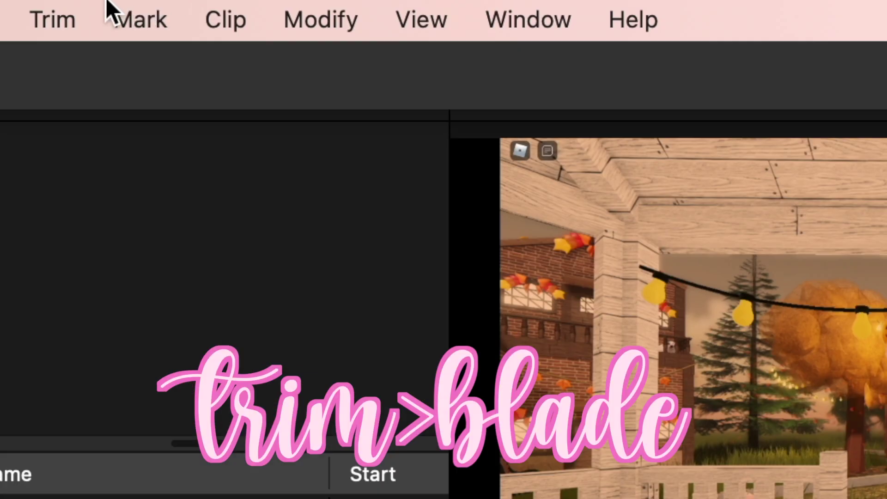
left_click(154, 0)
left_click(165, 0)
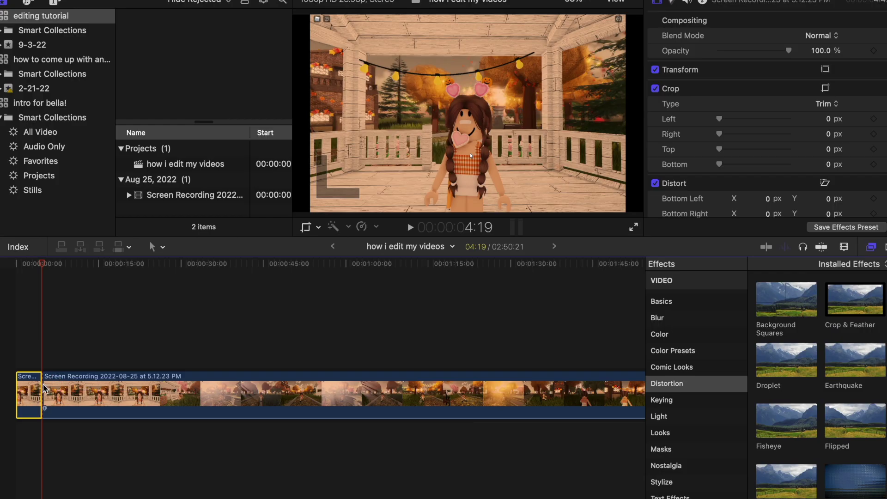
key("BackSpace")
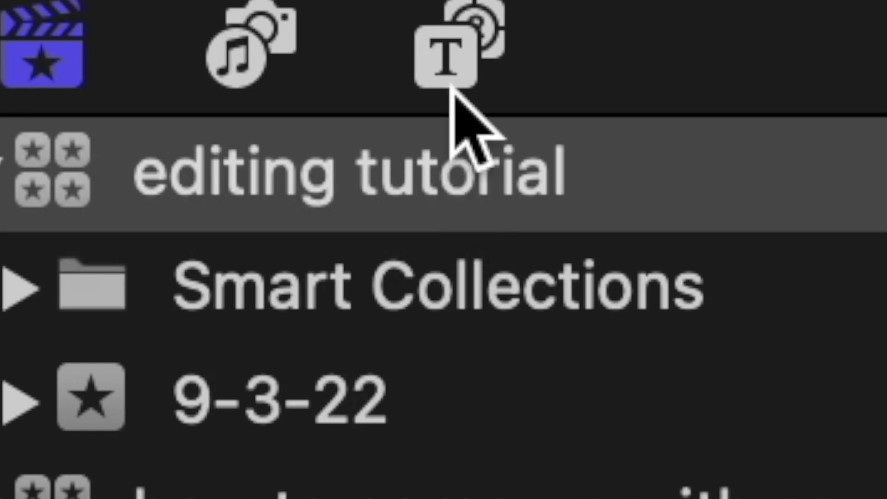
- Place a Basic Title above the clip's start and change its text to 'hiii my churros'
left_click(445, 74)
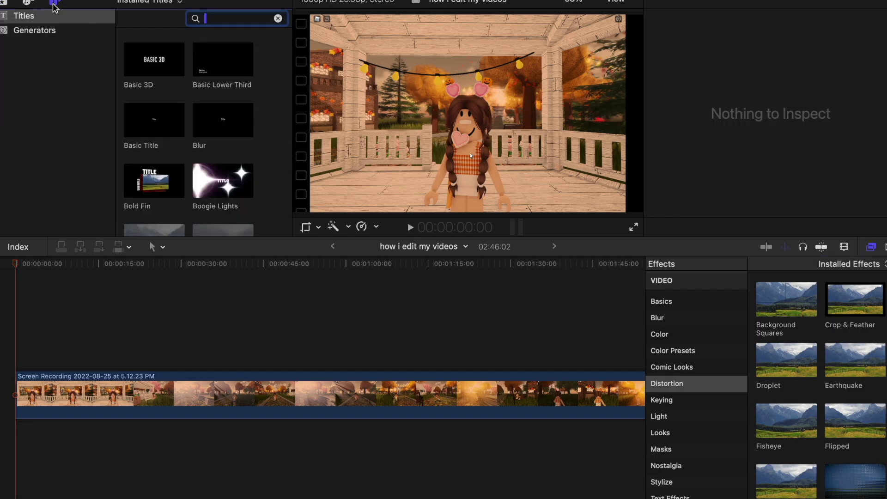
left_click_drag(157, 130, 19, 364)
scroll(205, 134, "down", 5)
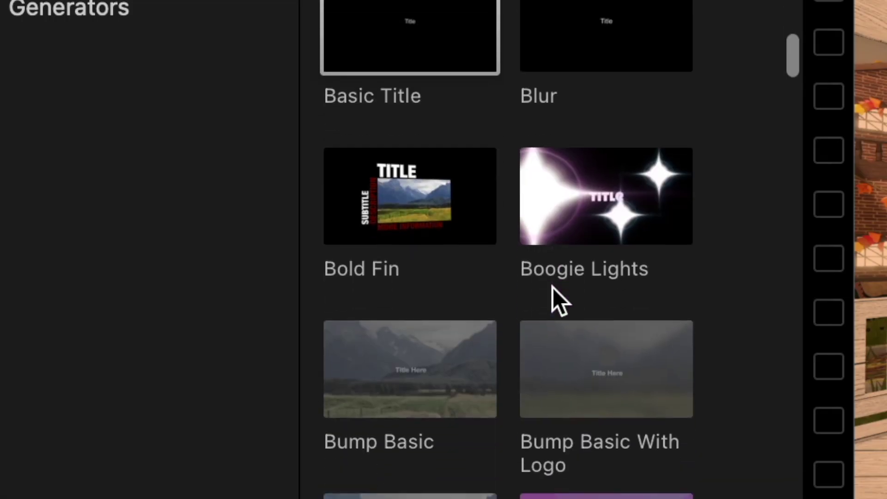
scroll(206, 134, "up", 4)
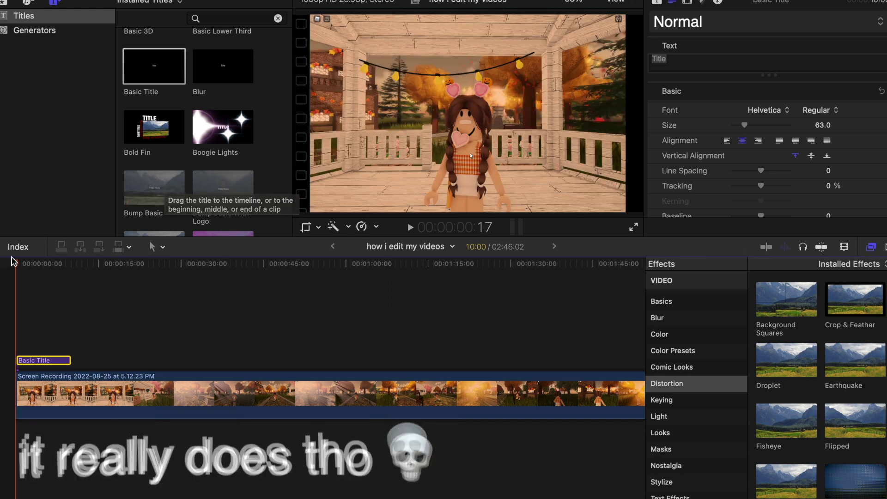
key("space")
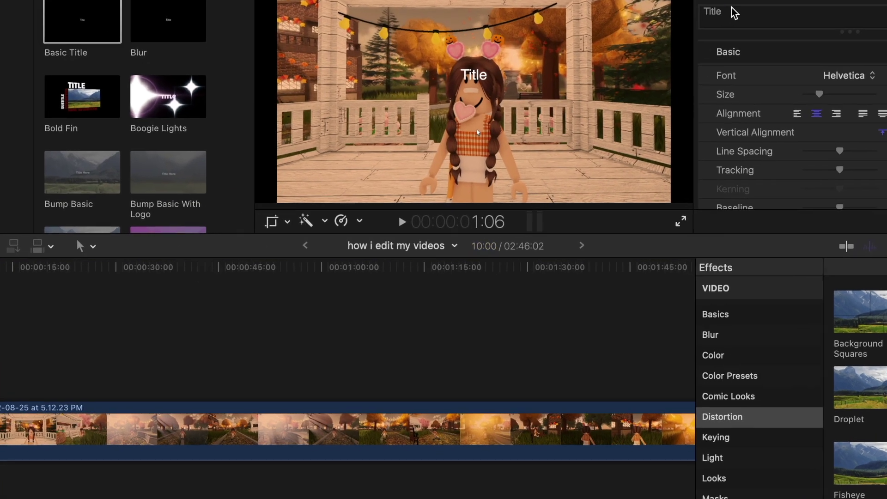
double_click(657, 60)
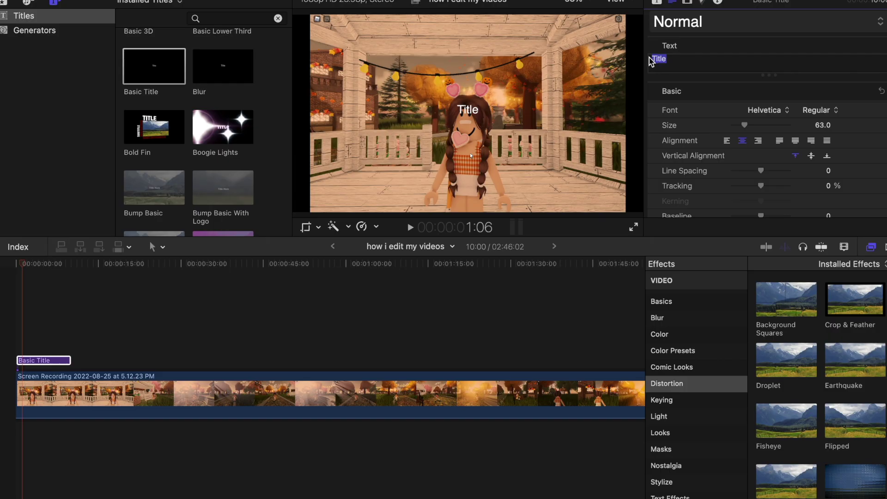
type("hiii my churros!")
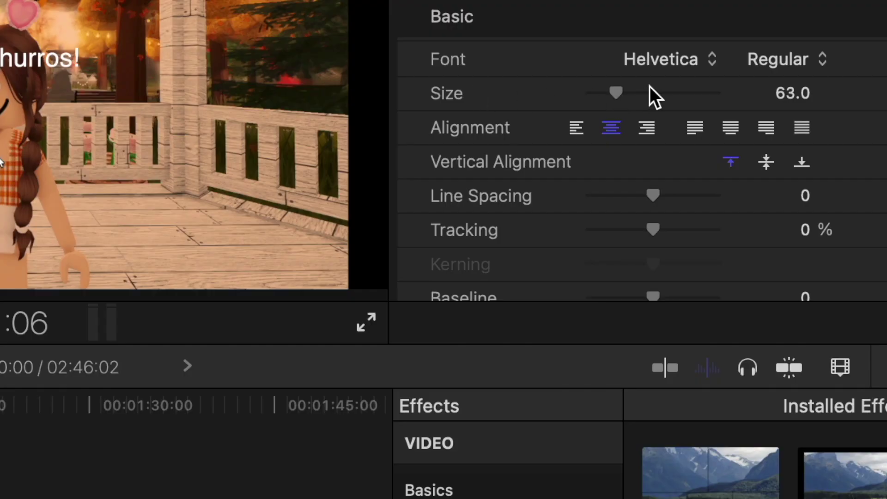
- Enlarge the title text to size 126 and set its font back to Helvetica
left_click_drag(616, 93, 676, 93)
left_click(763, 111)
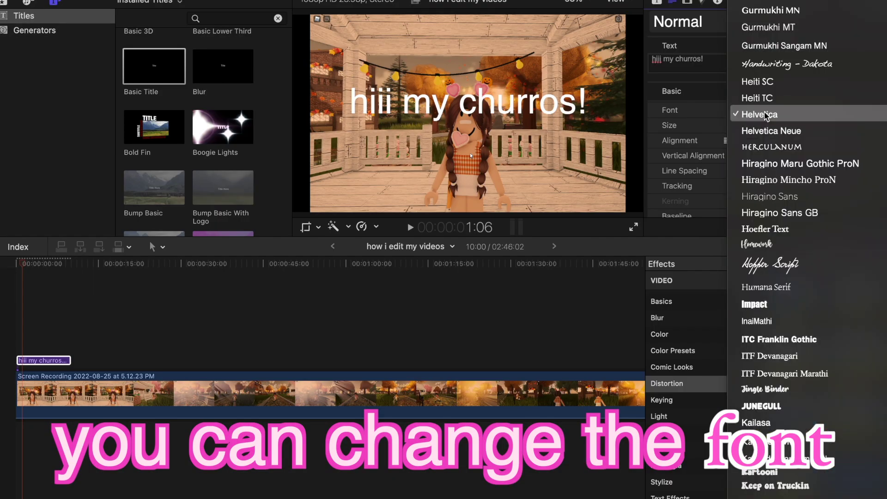
scroll(754, 116, "up", 10)
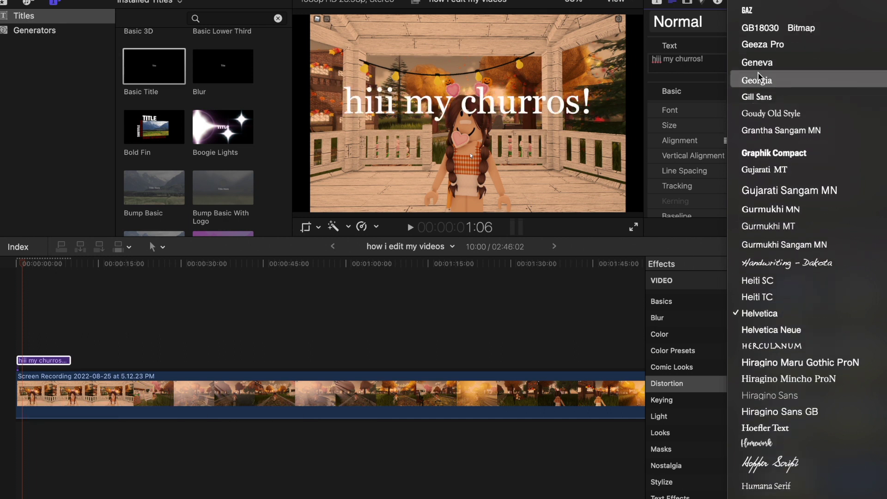
scroll(758, 71, "down", 6)
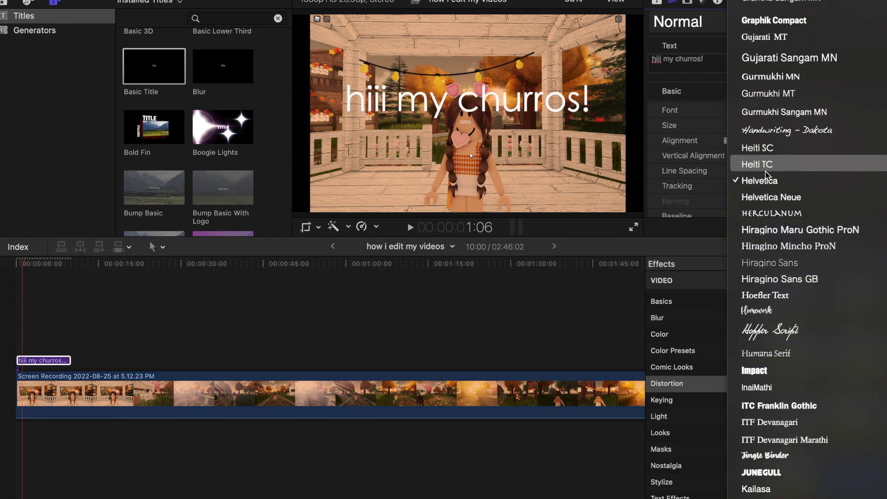
left_click(765, 189)
scroll(765, 189, "down", 10)
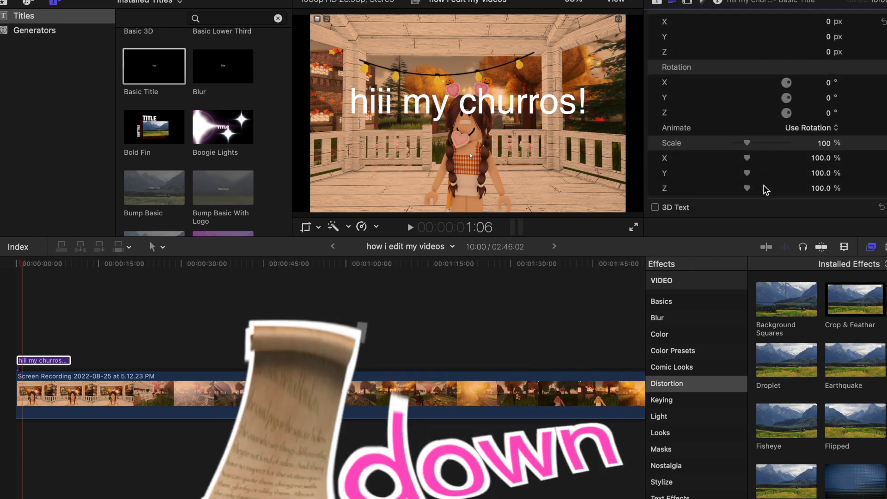
scroll(764, 189, "down", 2)
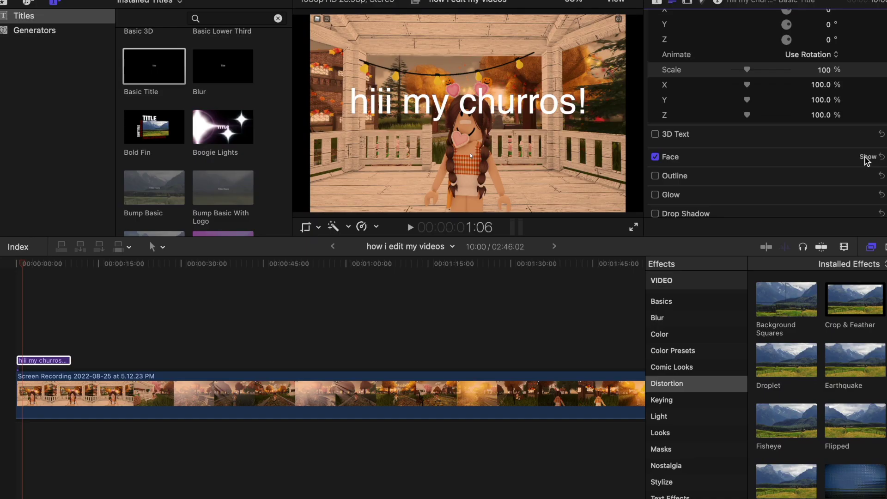
left_click(884, 90)
- Set the title's face fill colour to pink using the colour wheel
left_click(818, 187)
left_click_drag(101, 333, 118, 347)
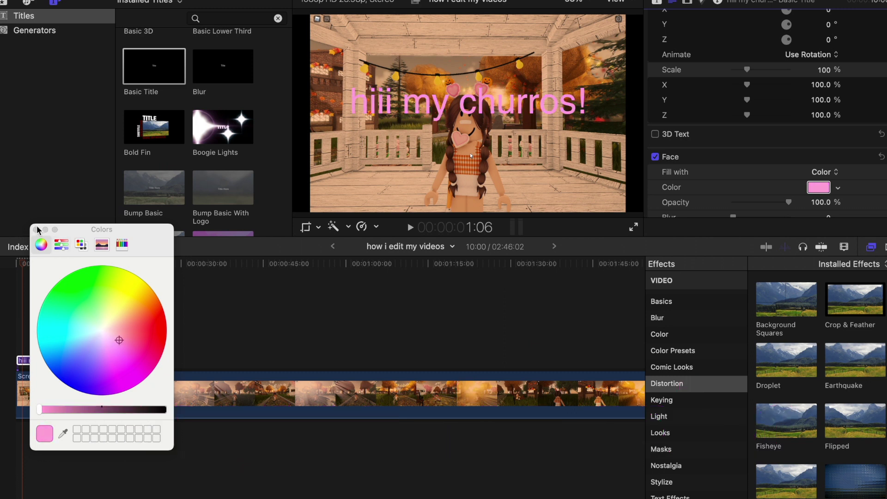
left_click(60, 245)
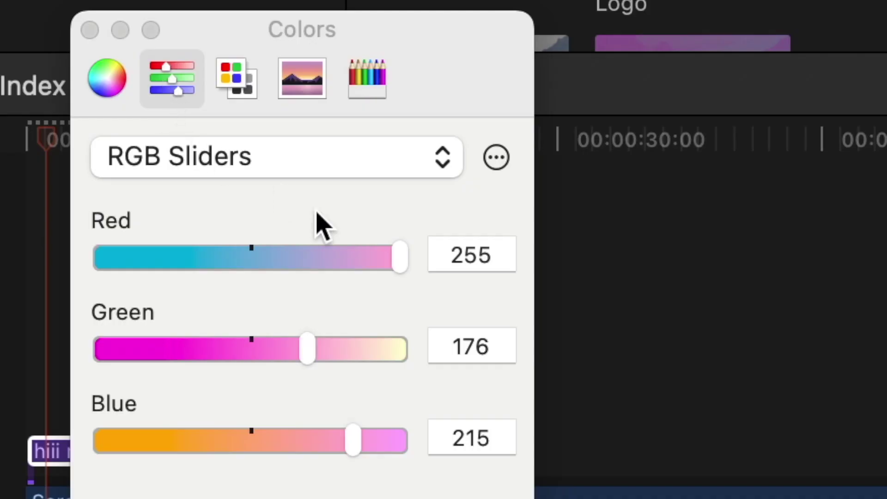
left_click(81, 246)
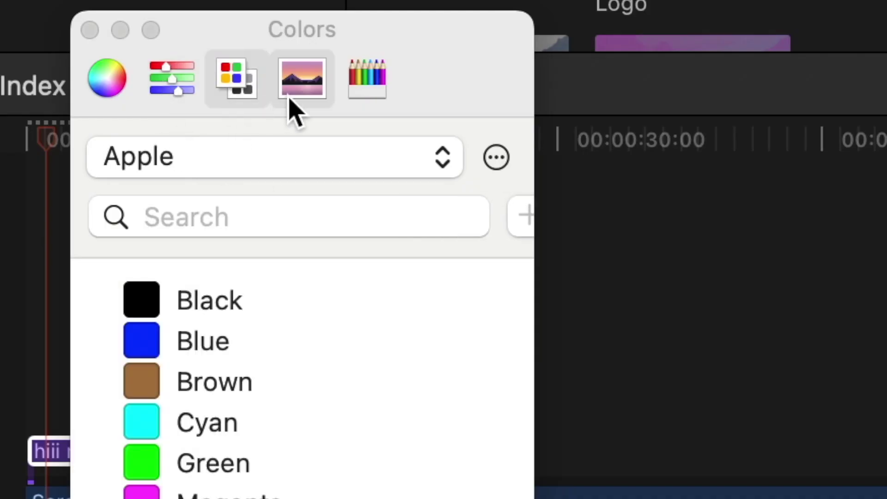
left_click(365, 79)
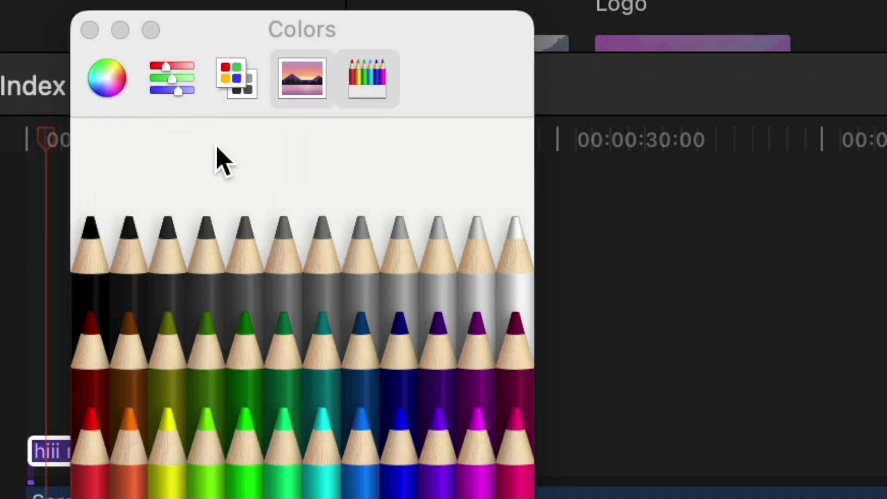
left_click(115, 99)
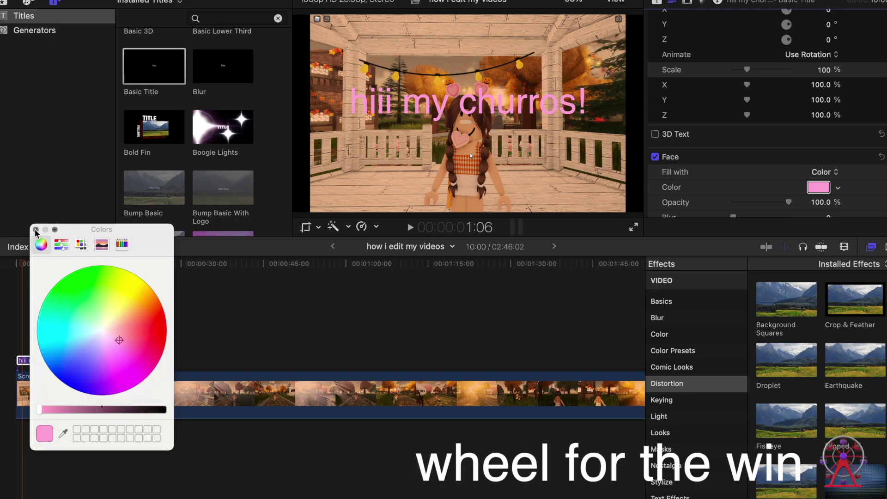
left_click(36, 230)
scroll(698, 134, "down", 5)
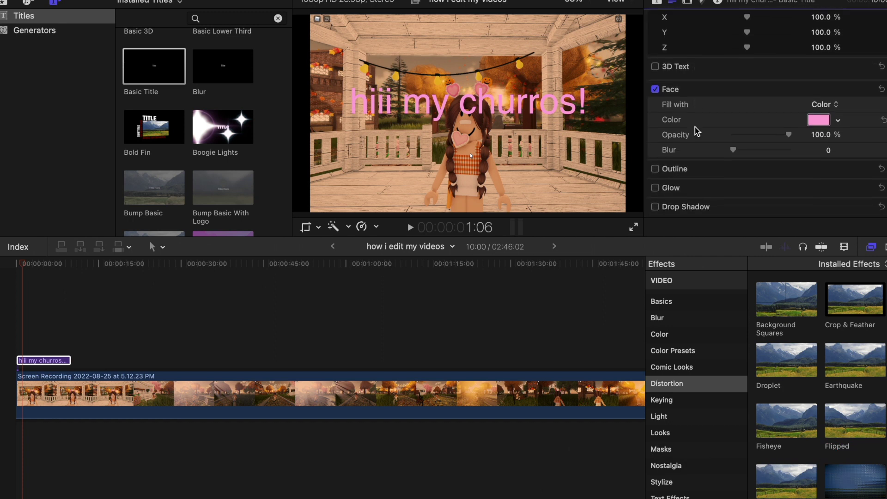
- Turn on the title's outline and colour it magenta
left_click(655, 172)
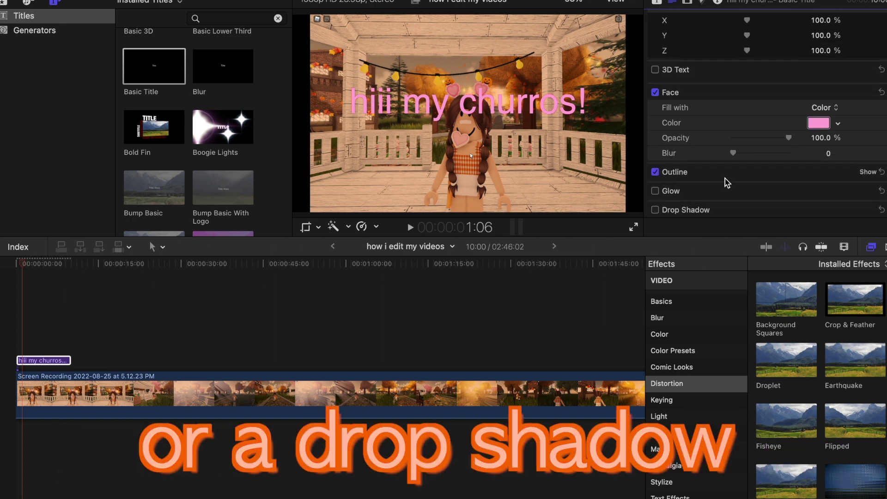
left_click(869, 172)
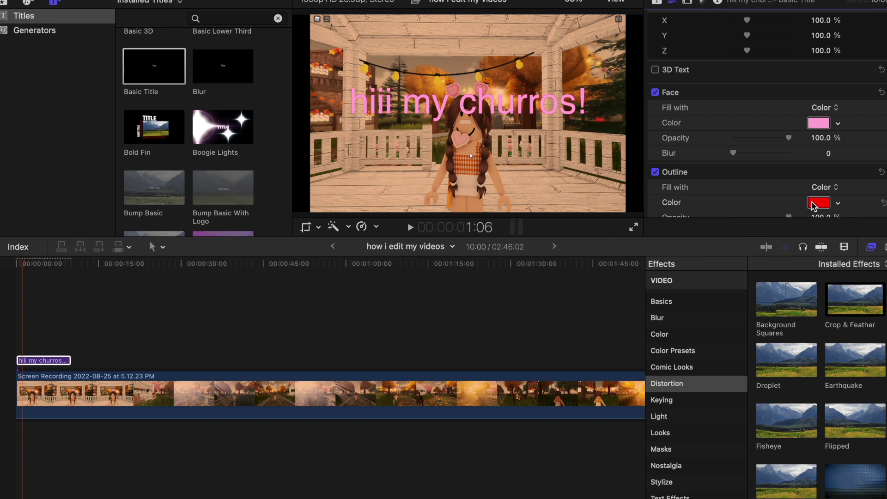
left_click(814, 204)
left_click(140, 373)
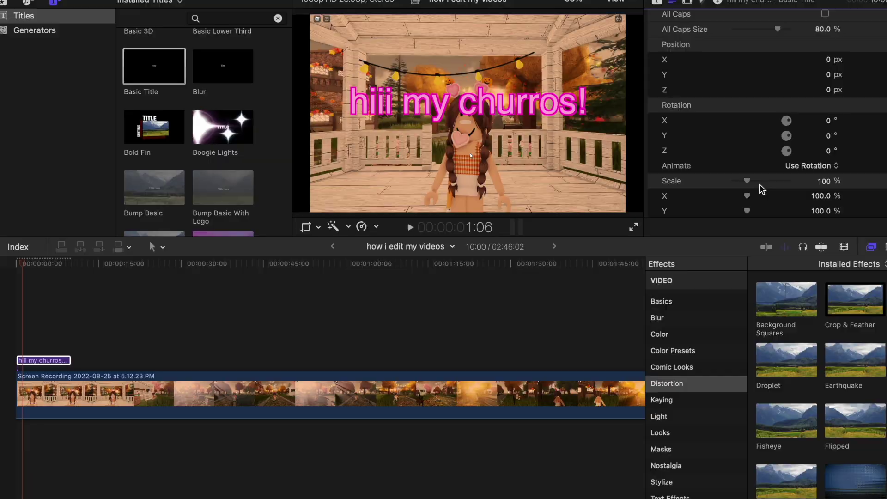
scroll(762, 188, "up", 10)
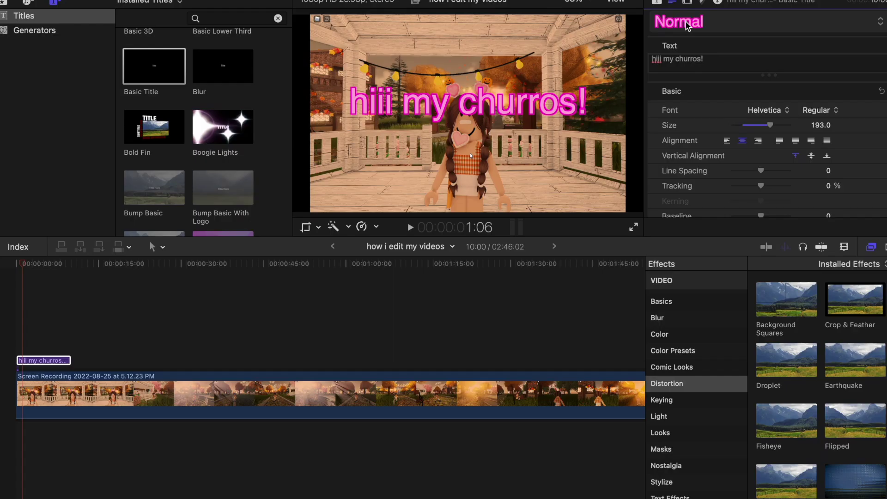
- Drag the title lower in the frame with Transform controls and raise its size to 237
left_click(351, 69)
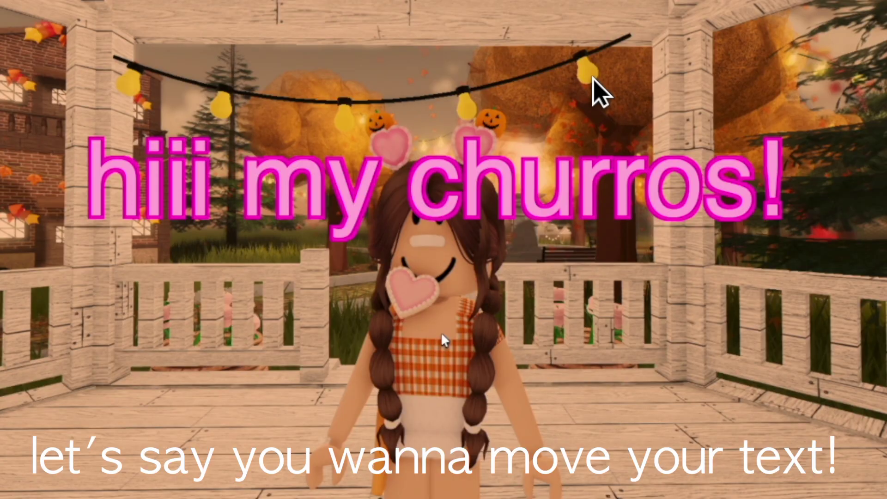
key("Escape")
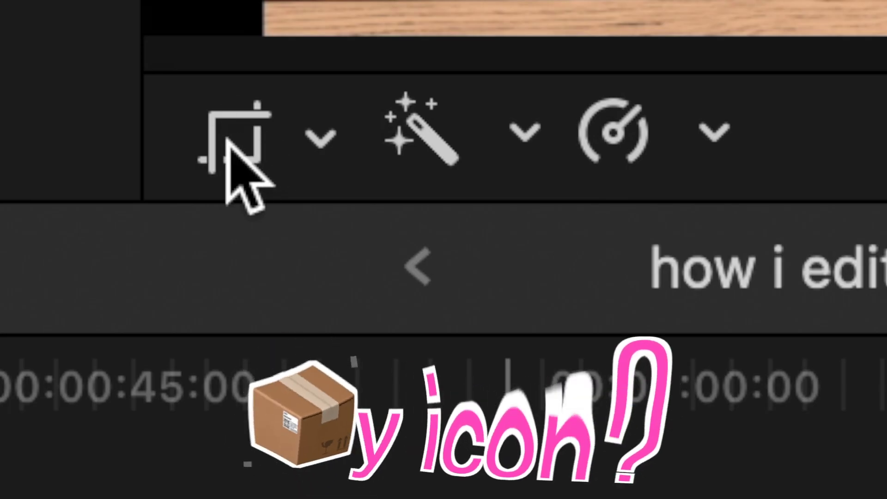
left_click(318, 227)
left_click(402, 272)
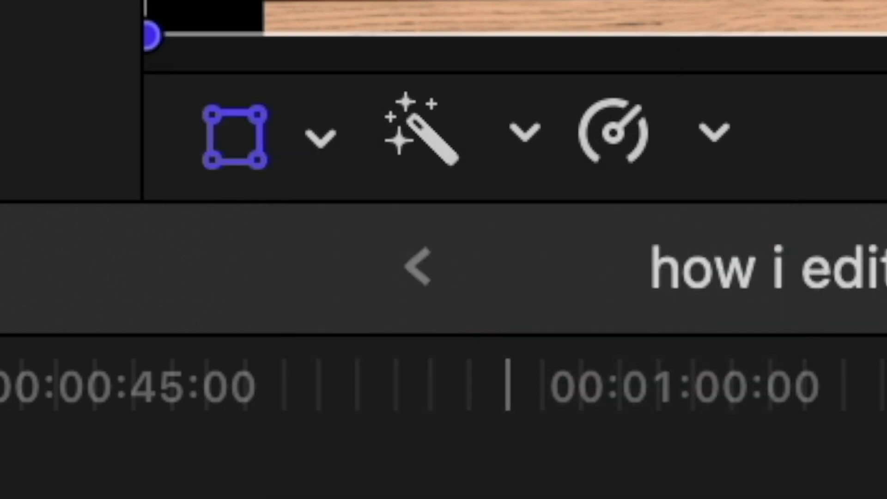
left_click_drag(546, 109, 546, 190)
left_click(822, 113)
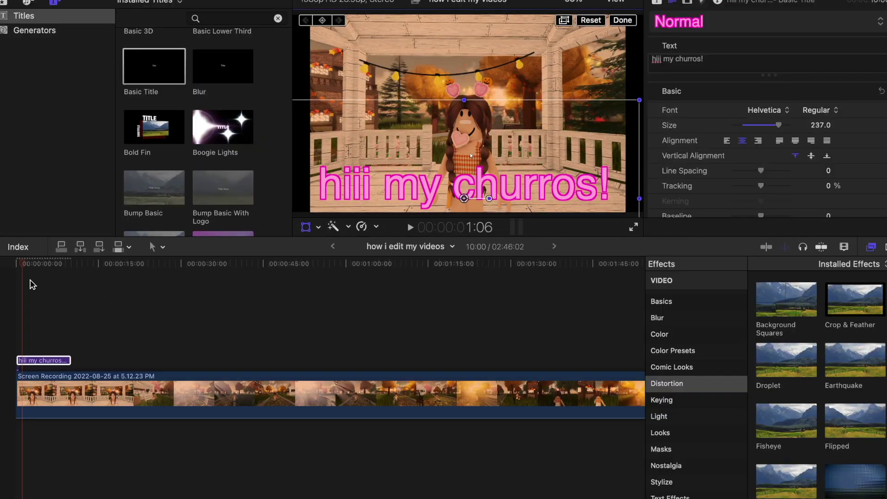
left_click(13, 266)
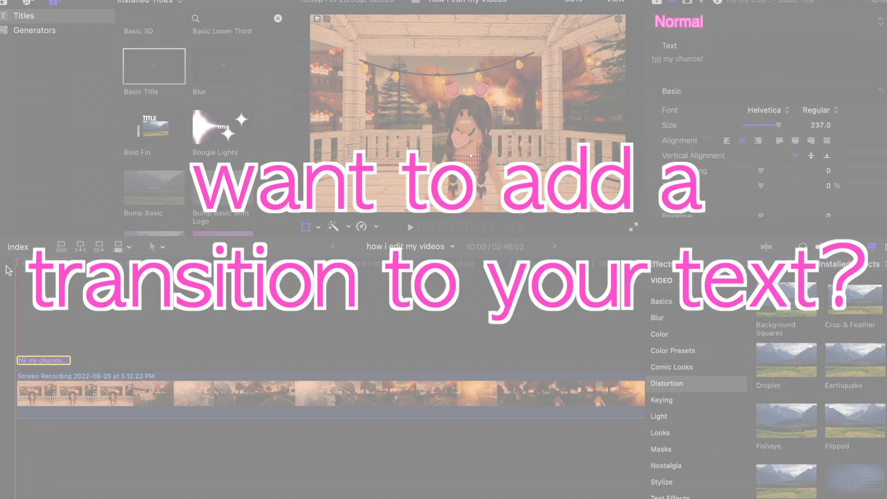
- Drop the Custom Wavy Slide transition onto the 'hiii my churros!' title and preview playback
left_click(16, 266)
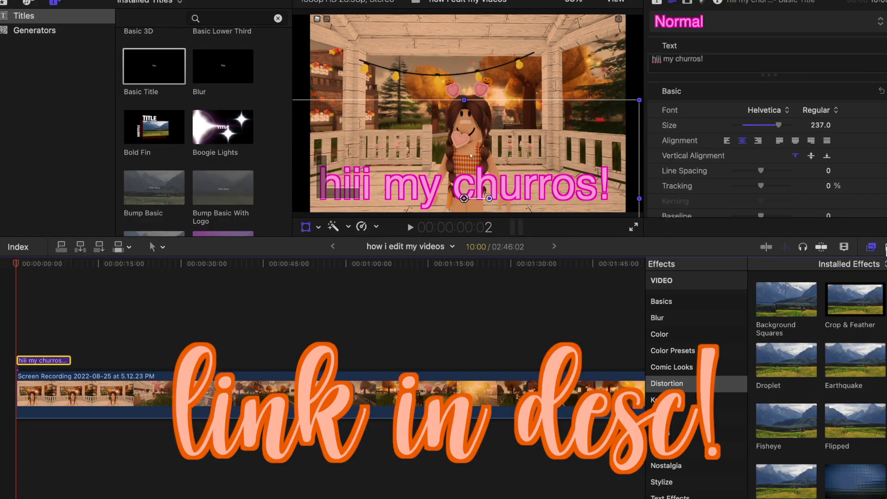
left_click(884, 248)
left_click(658, 329)
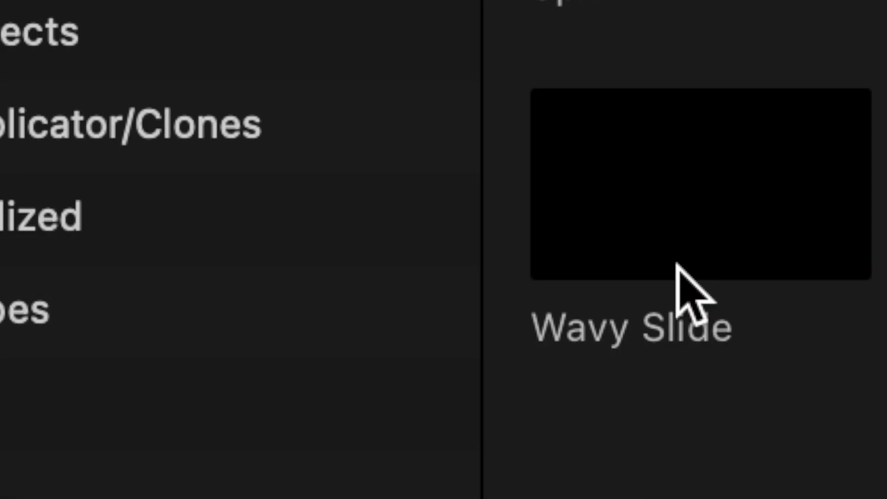
left_click_drag(689, 250, 45, 353)
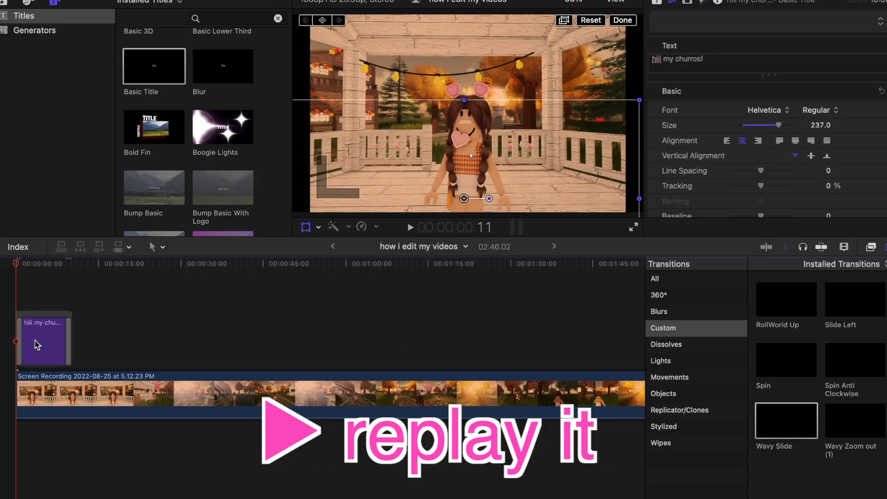
key("space")
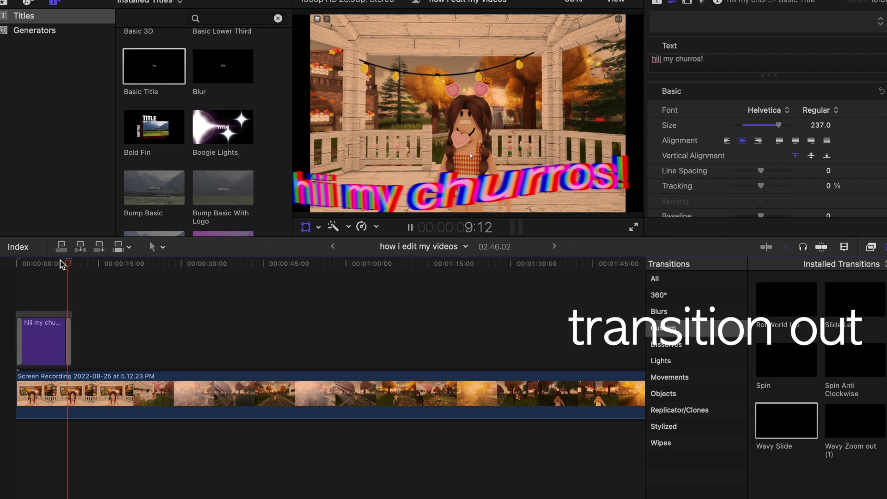
key("space")
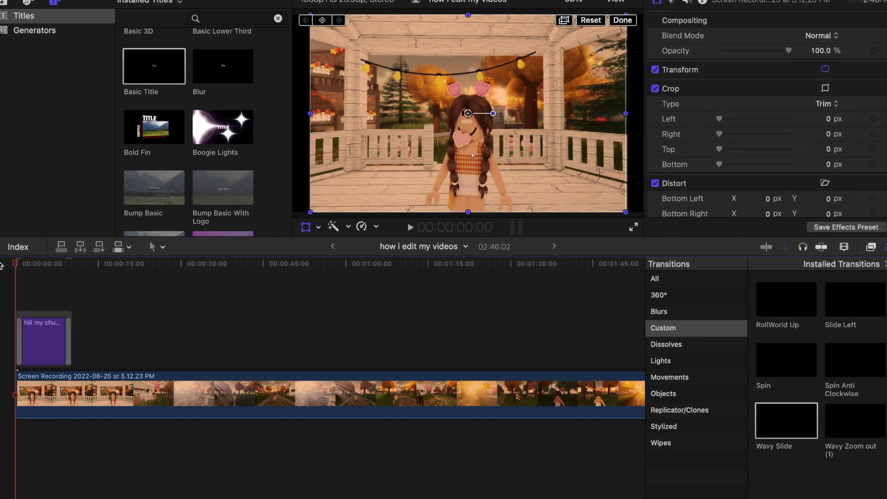